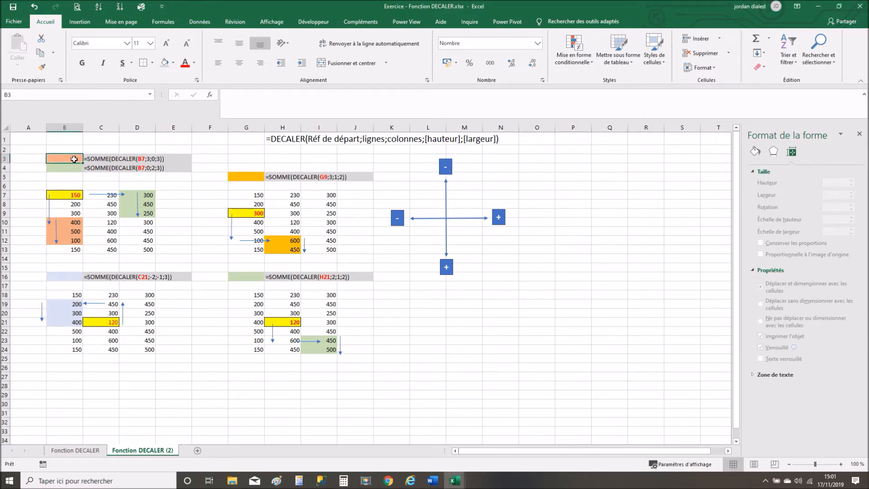
Step: Enter the formula =SOMME(DECALER(B7;3;0;3)) in cell B3 to sum the three orange cells below the reference
type("=")
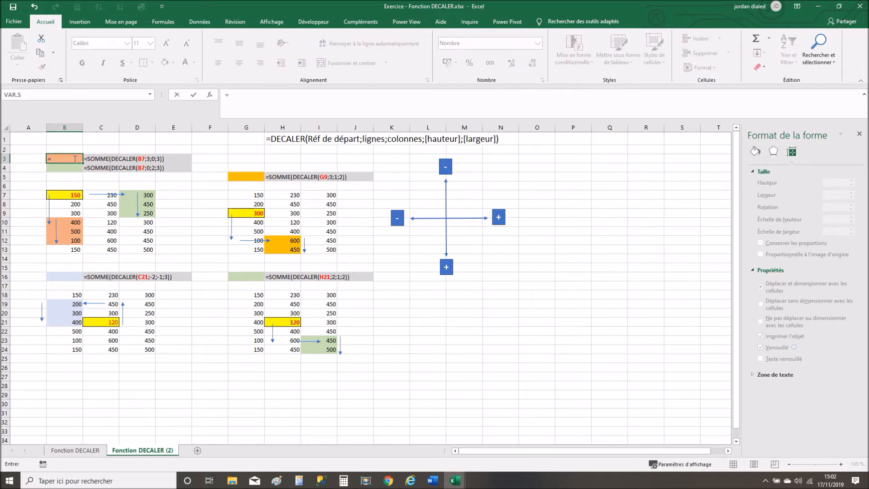
type("somm")
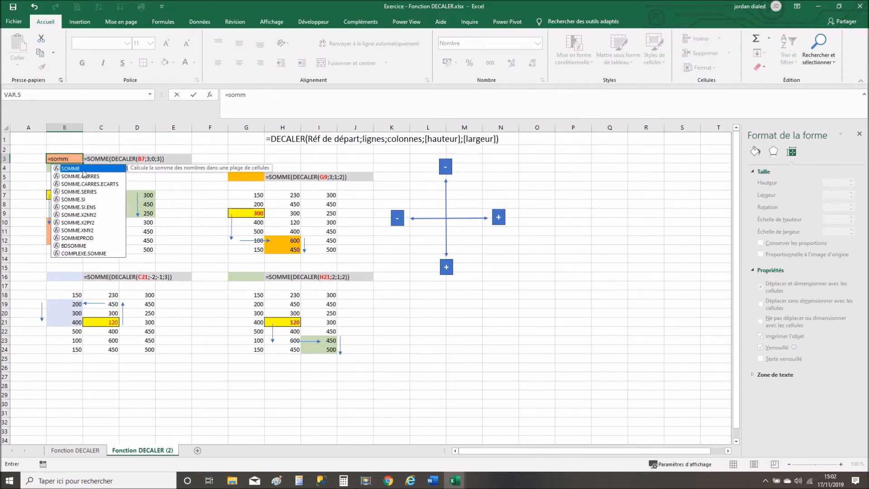
double_click(78, 168)
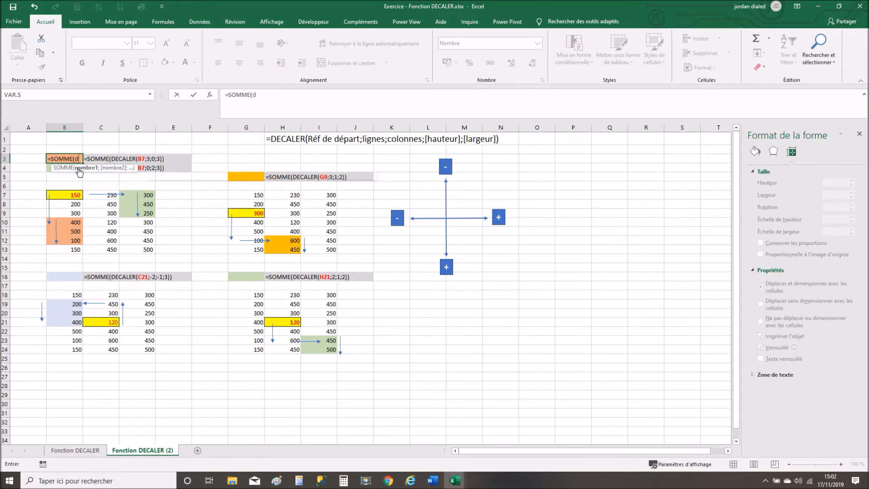
type("dec")
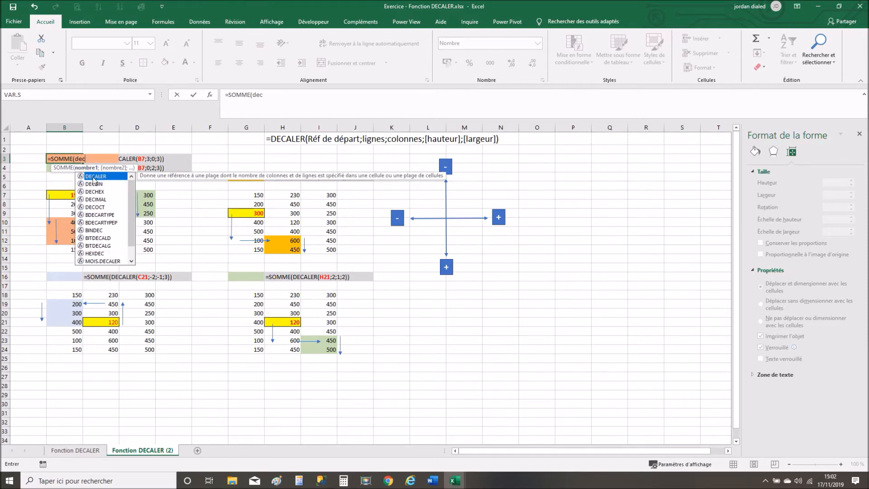
double_click(92, 177)
left_click(73, 195)
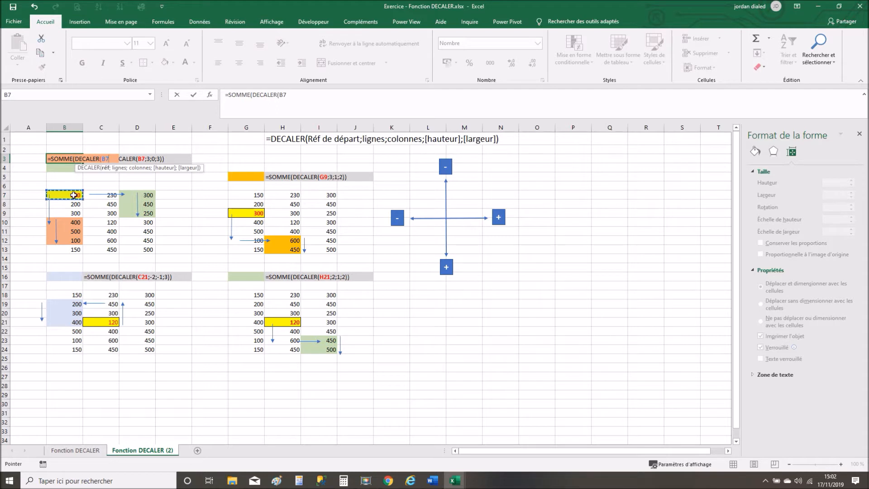
type(";3;")
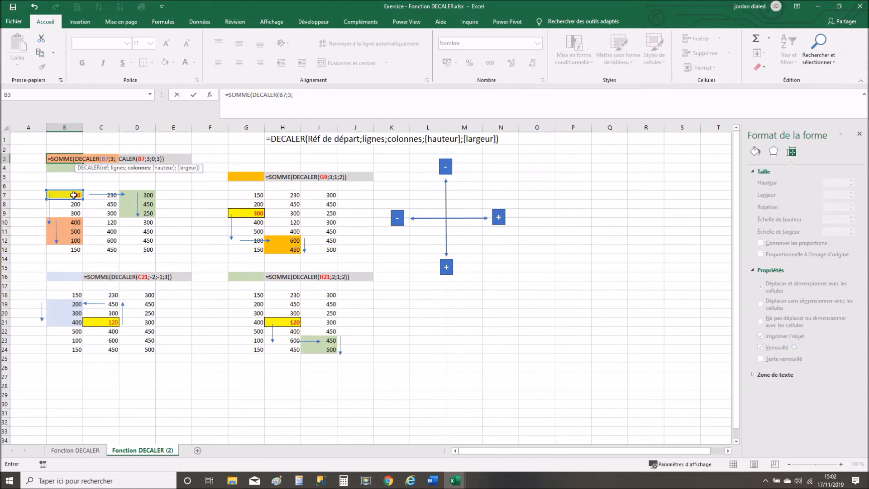
type("0;")
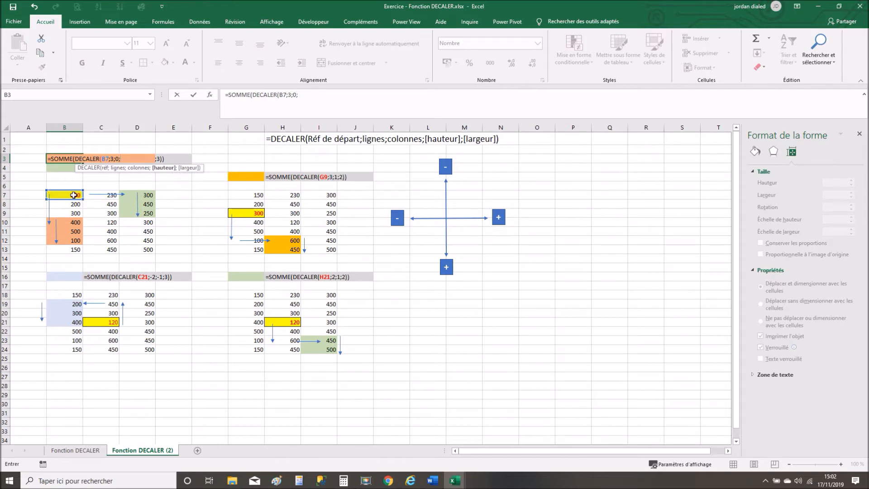
type("3)")
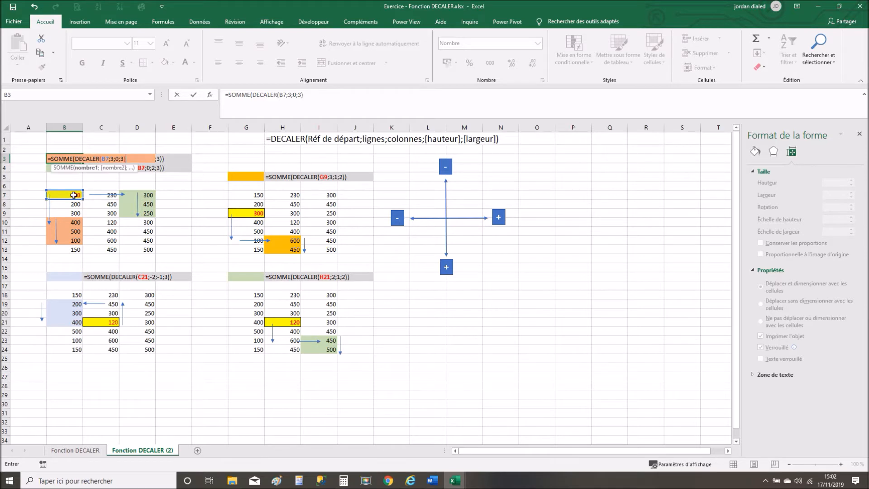
type(")")
key("Return")
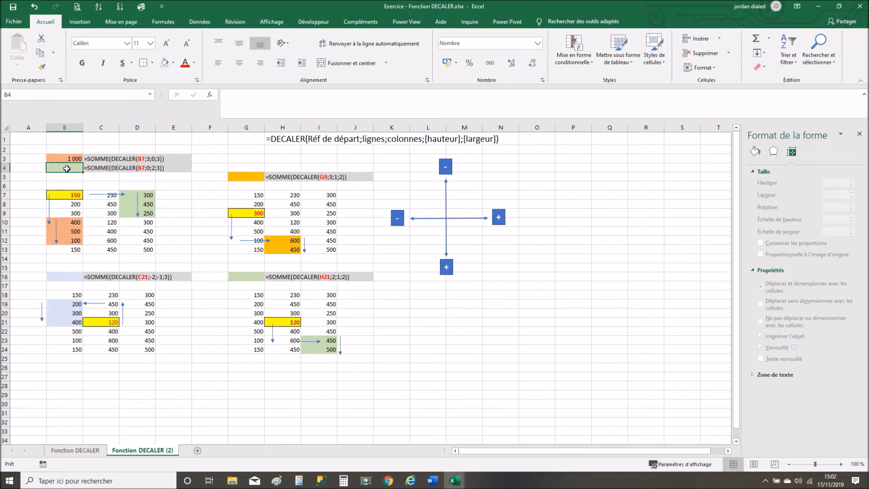
Step: Enter the formula =SOMME(DECALER(B7;0;2;3)) in cell B4 to sum the three green cells in column D
type("=")
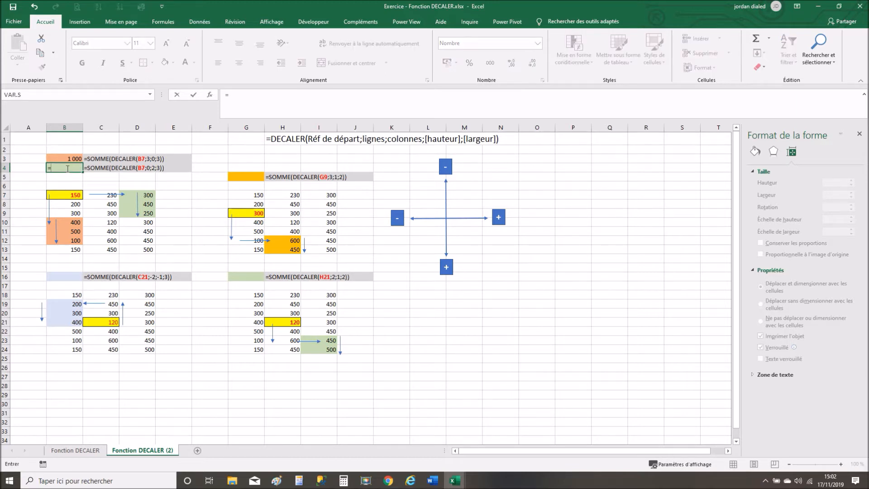
type("somm")
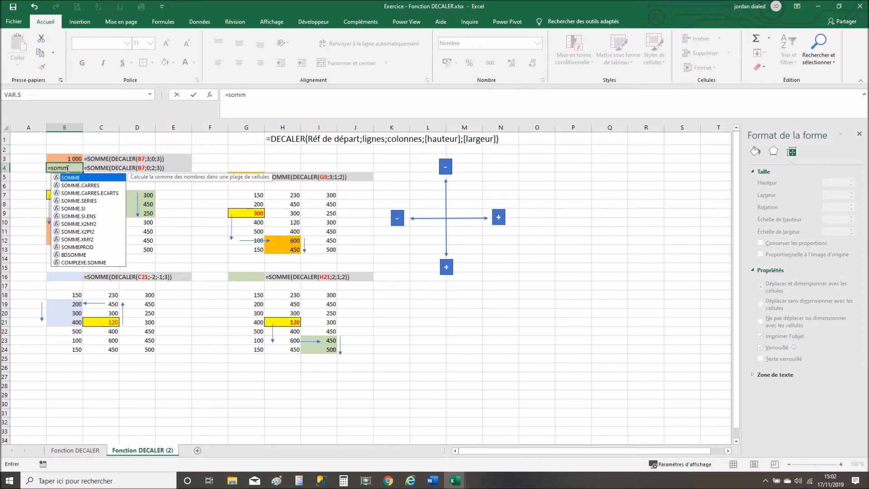
double_click(71, 179)
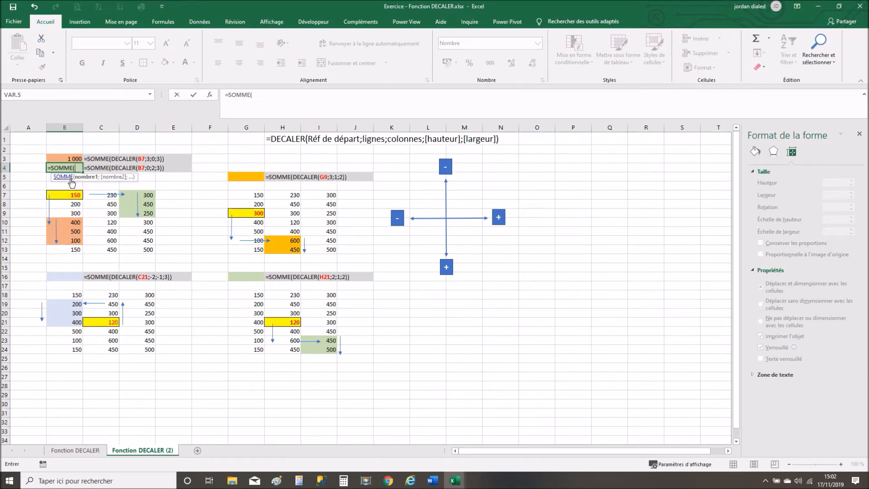
type("dec")
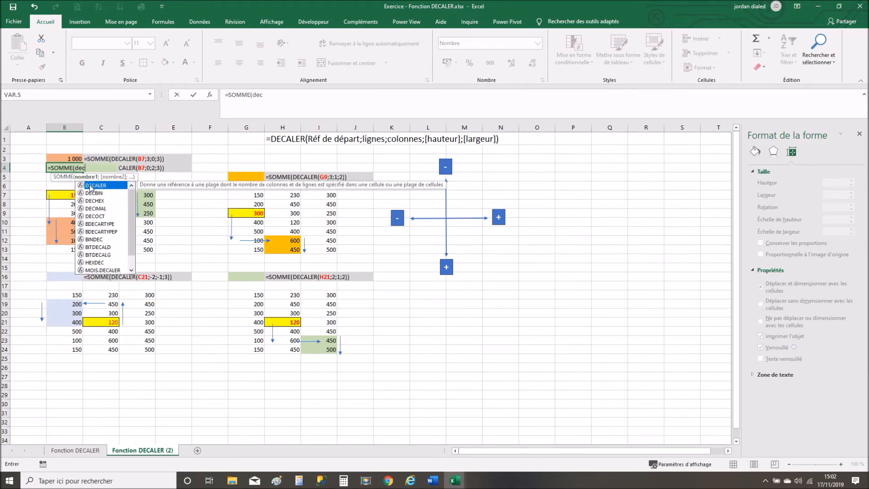
double_click(91, 186)
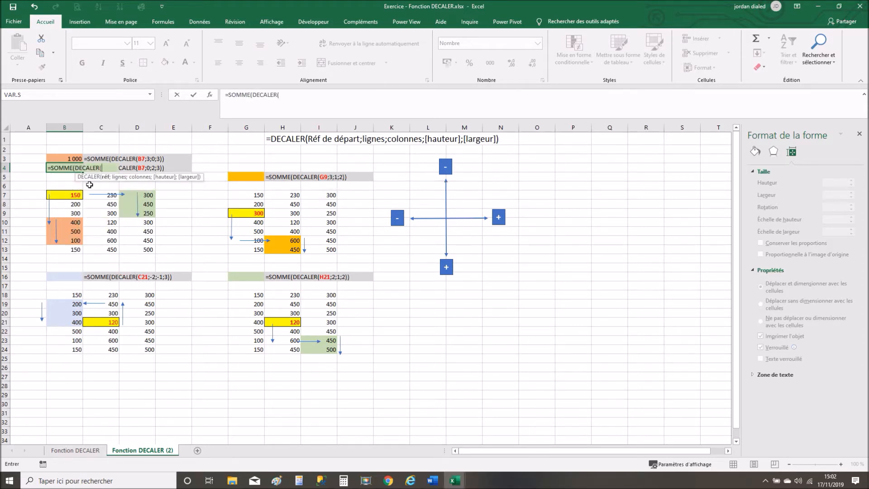
left_click(66, 197)
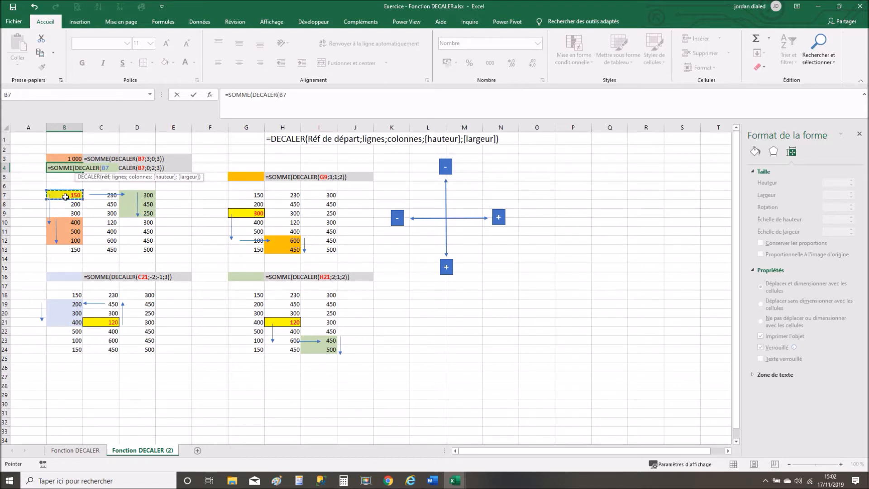
type(";0;")
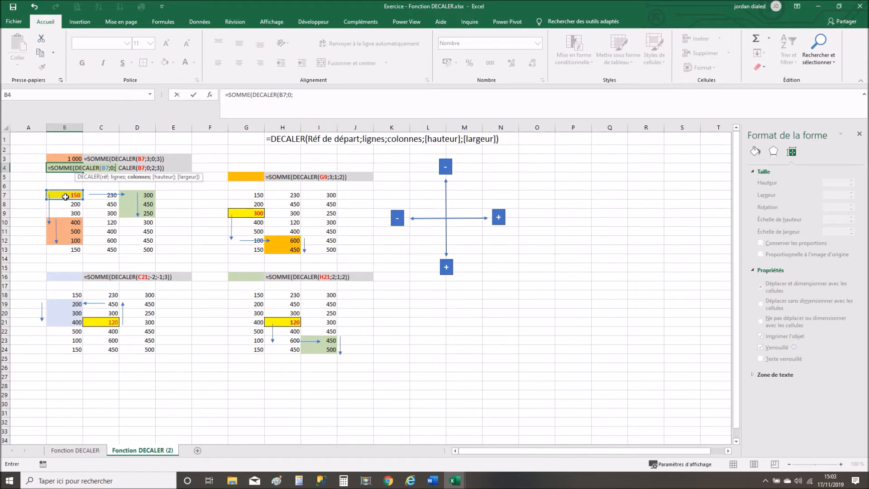
type("2;")
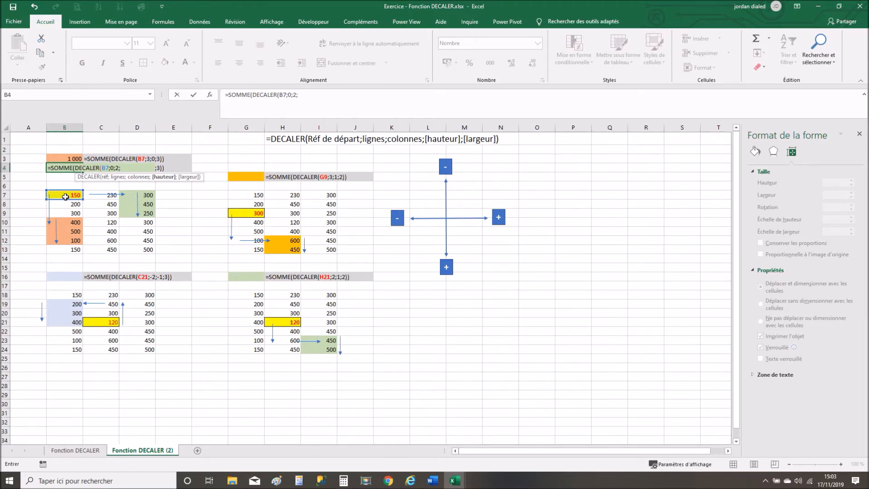
type("3)")
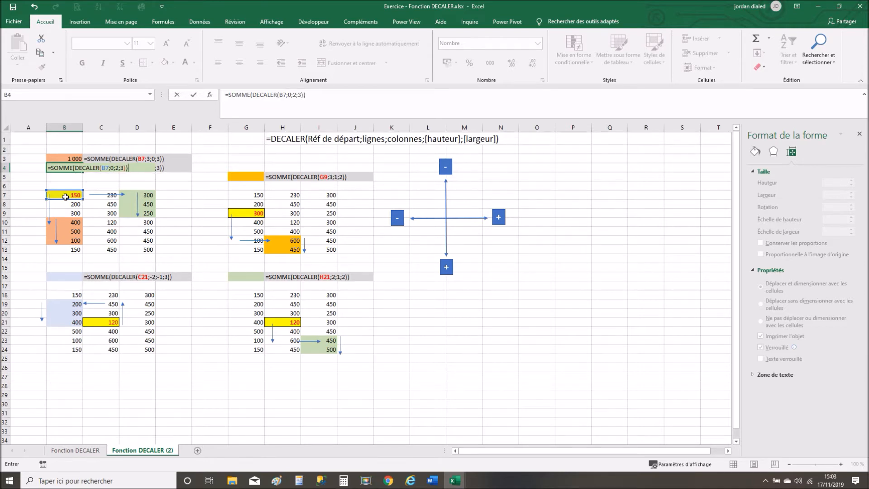
key("Return")
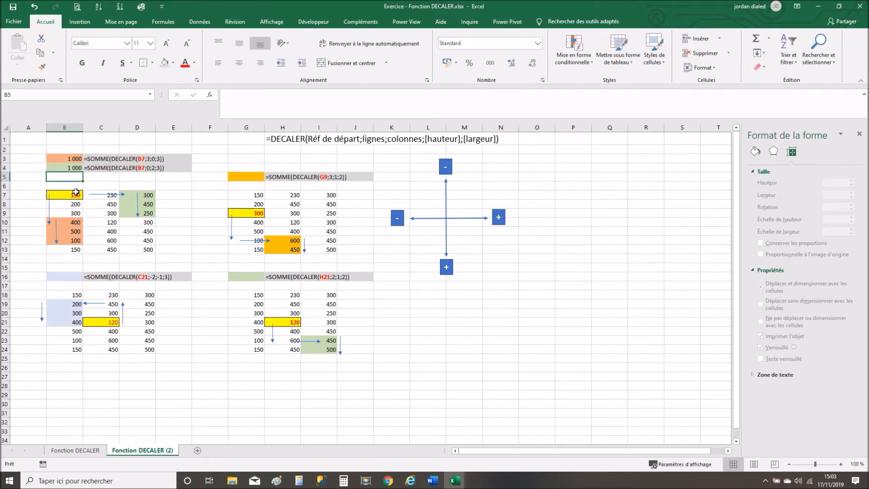
left_click(64, 168)
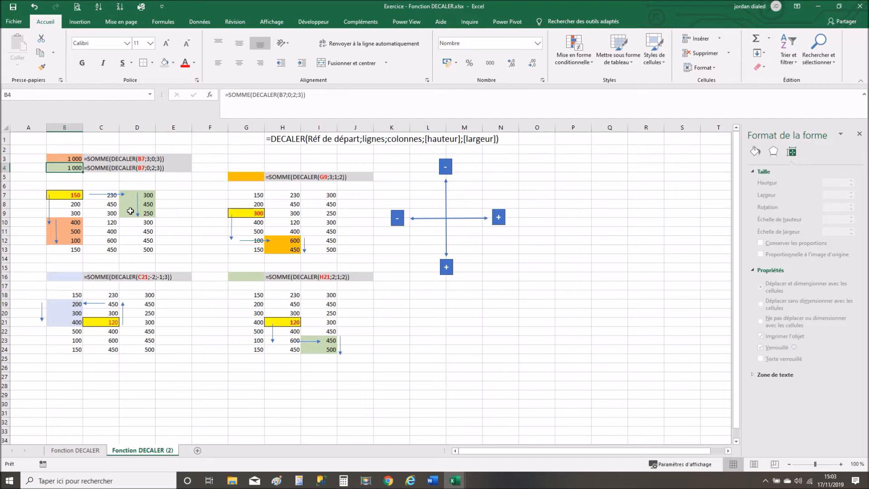
Step: Enter the formula =SOMME(DECALER(C21;-2;-1;3)) in cell B16 to sum the three blue cells in column B
left_click(66, 276)
type("=somm")
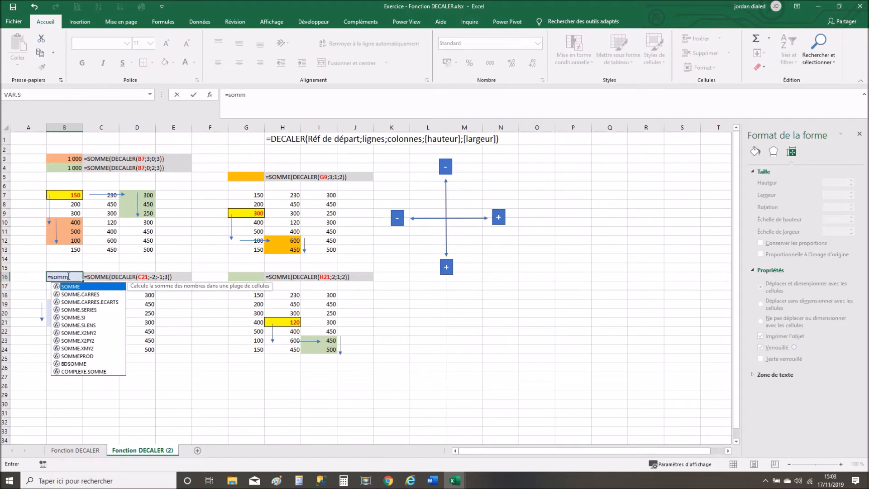
double_click(73, 286)
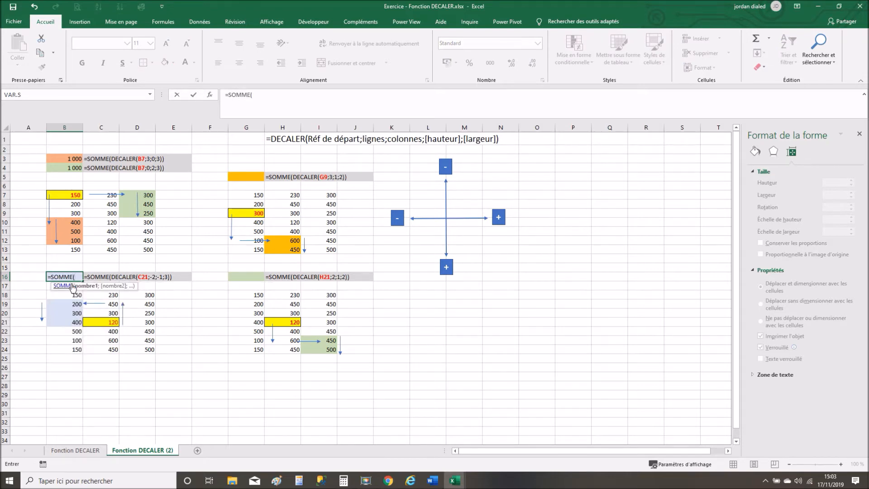
type("dec")
double_click(89, 294)
left_click(101, 324)
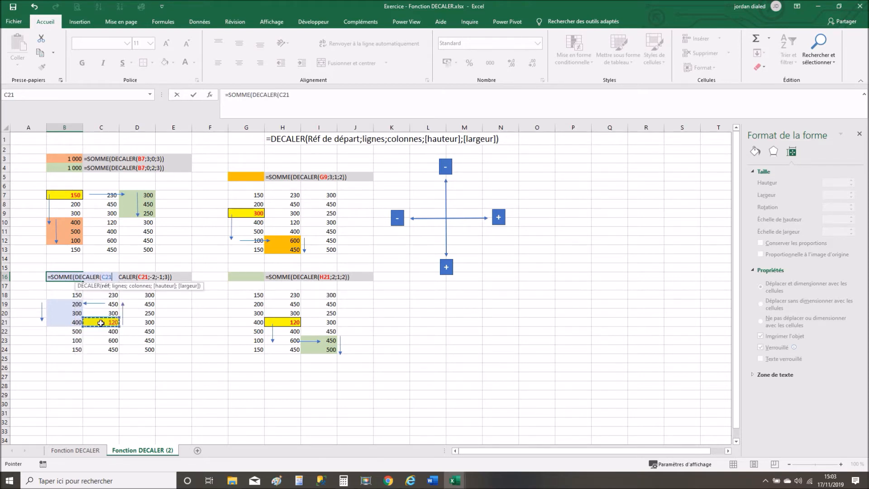
type(";")
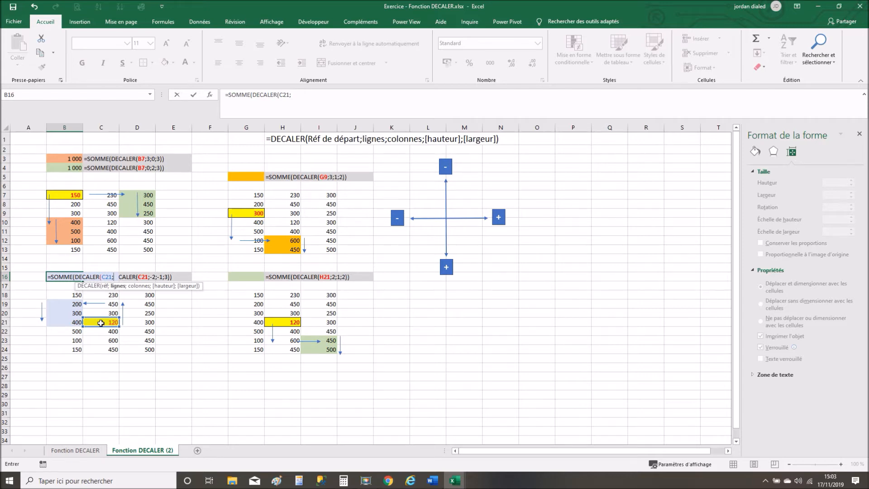
type("-2")
type(";-")
type("1;")
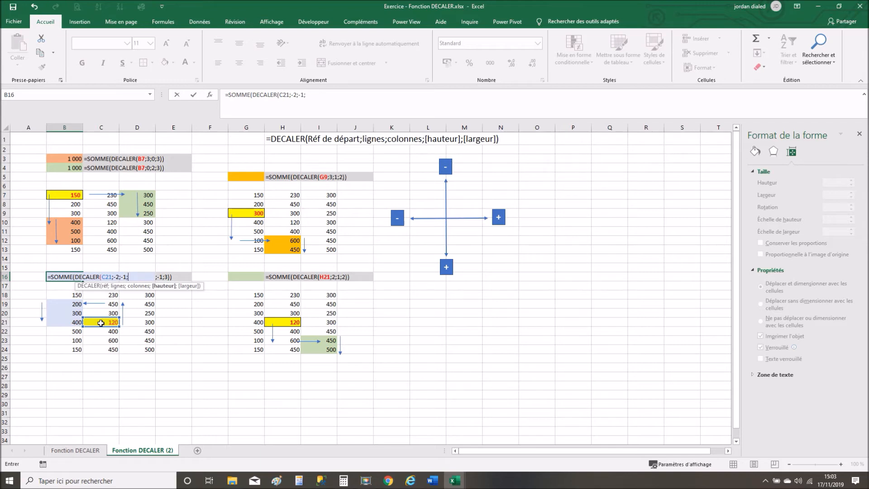
type("3))")
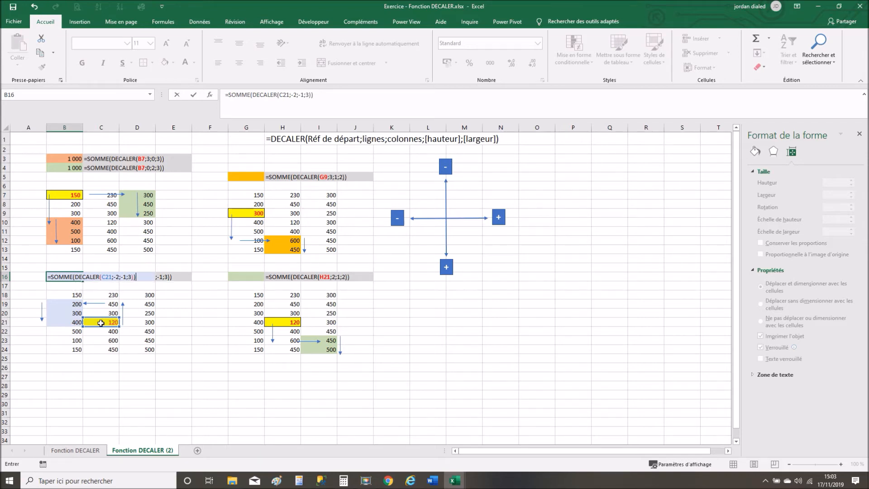
key("Return")
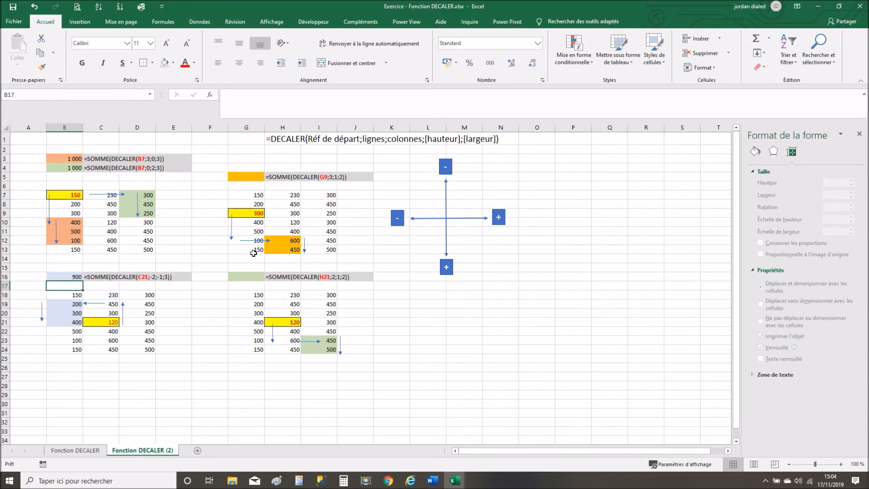
Step: Enter the formula =SOMME(DECALER(G9;3;1;2)) in cell G5 to sum the two orange cells in column H
left_click(245, 177)
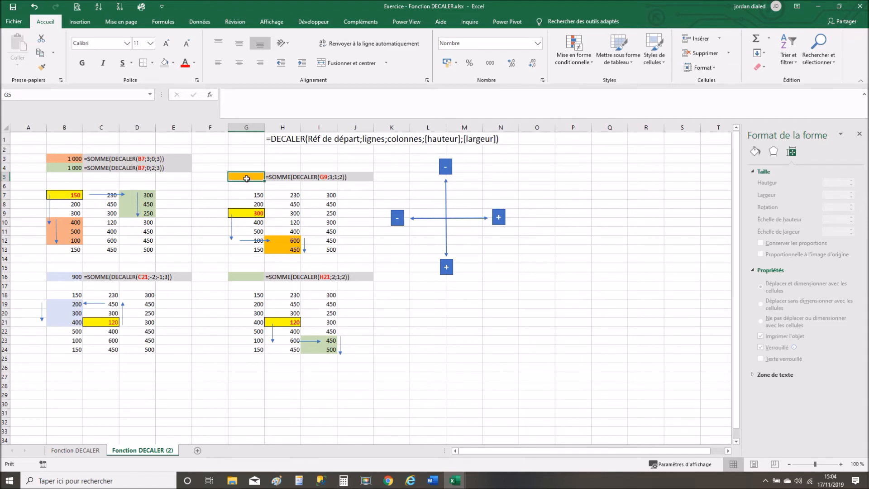
type("=som")
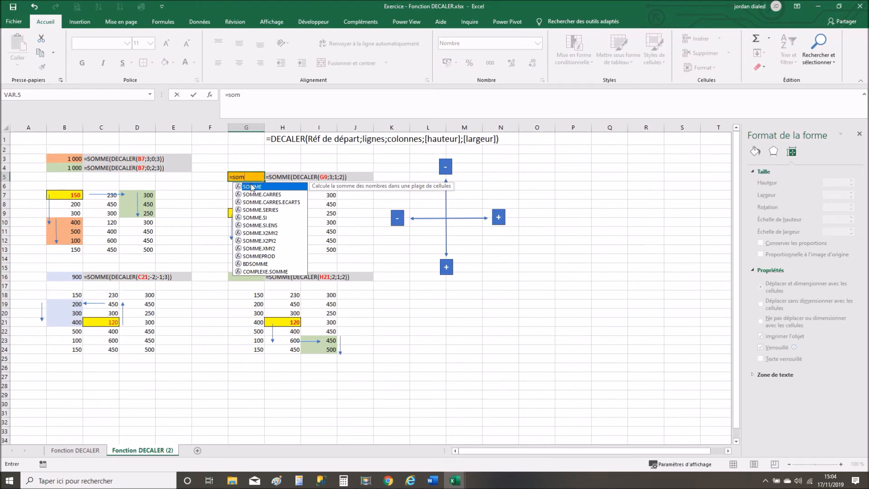
double_click(252, 187)
type("dec")
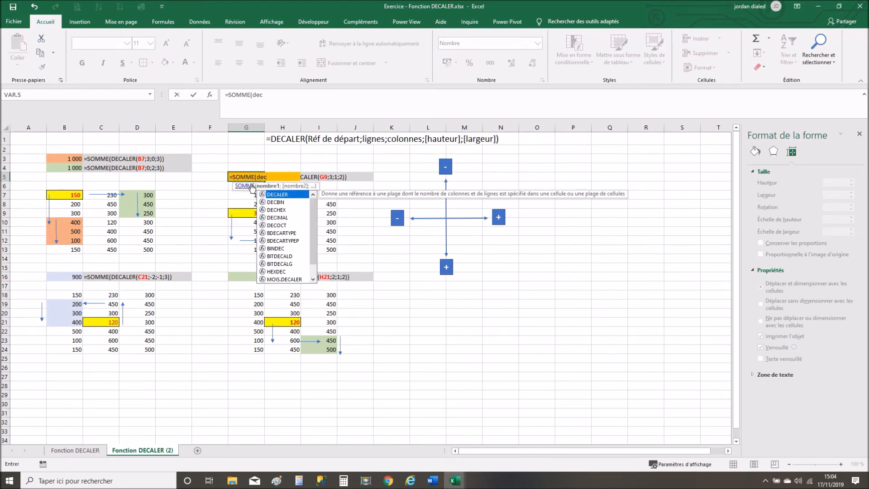
double_click(276, 194)
left_click(252, 214)
type(";")
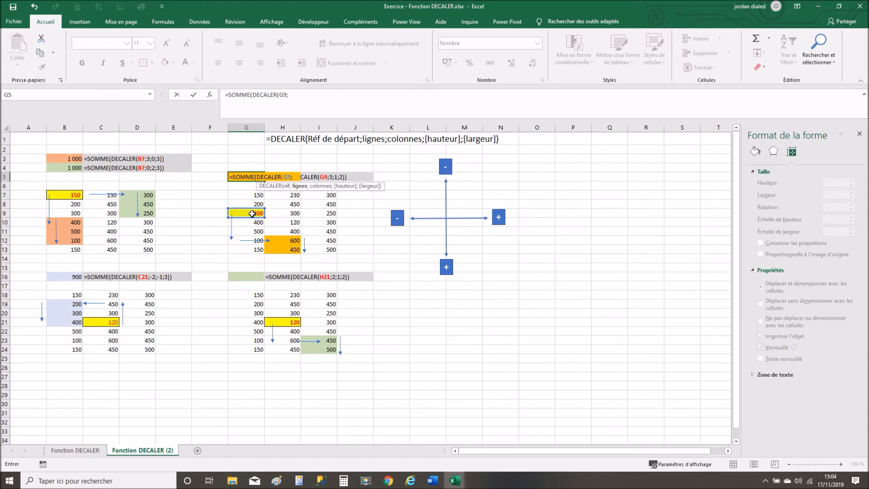
type("3;1")
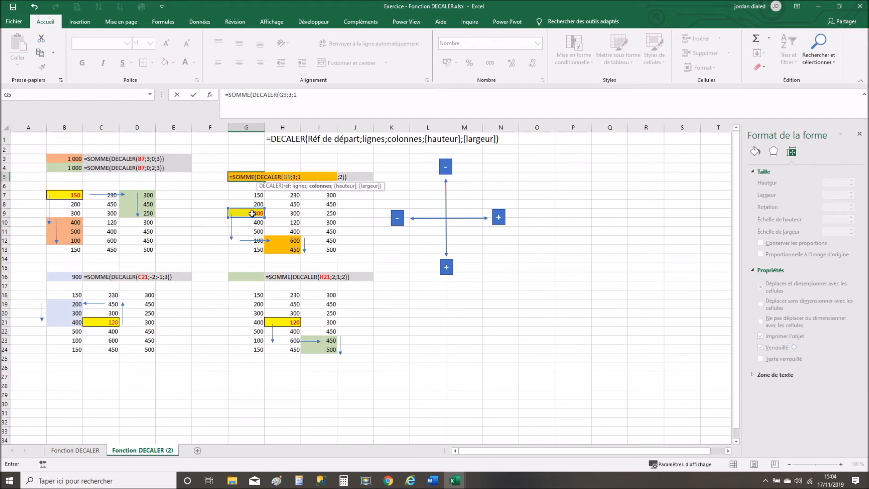
type(";2))")
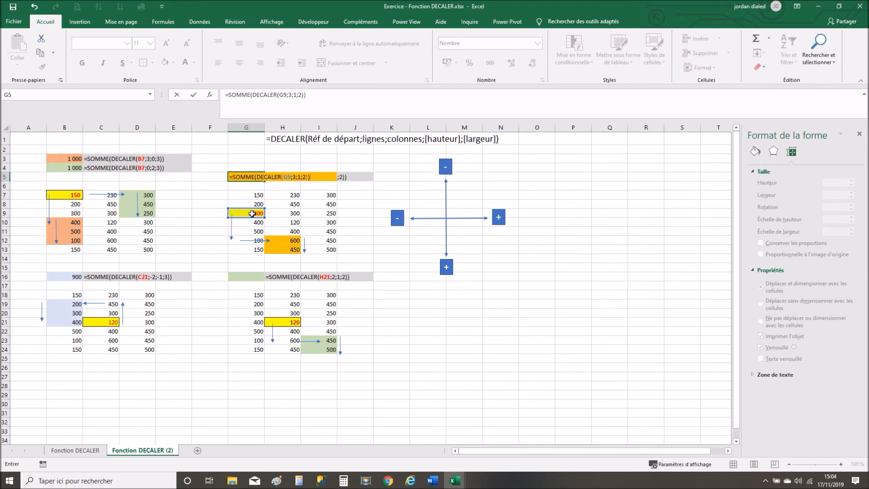
key("Return")
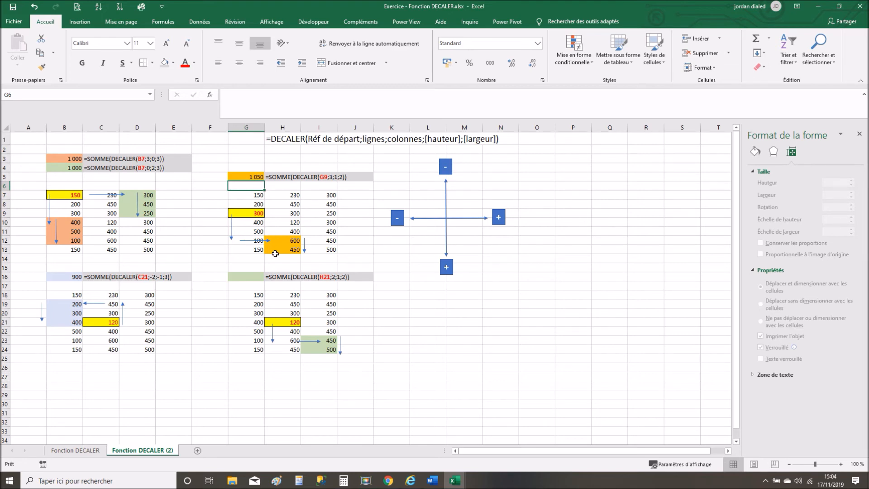
Step: Enter the formula =SOMME(DECALER(H21;2;1;2)) in cell G16 to sum the two green cells in column I
left_click(246, 278)
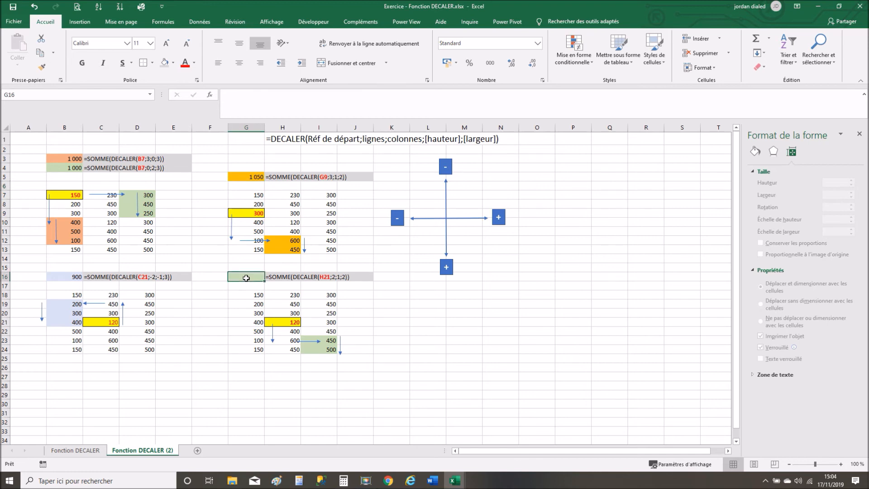
type("=")
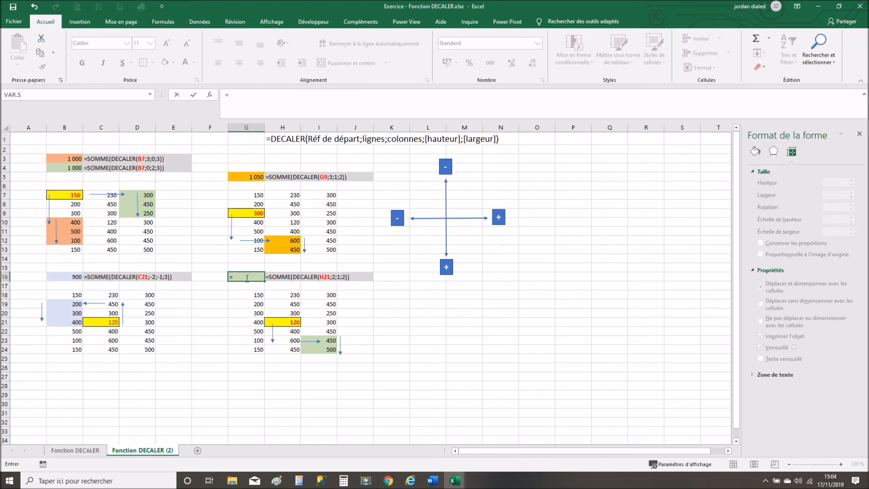
type("somm")
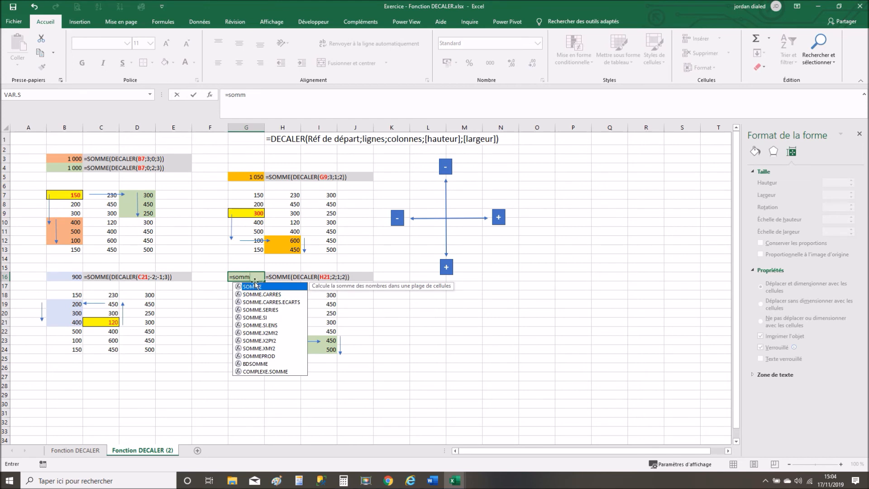
double_click(260, 287)
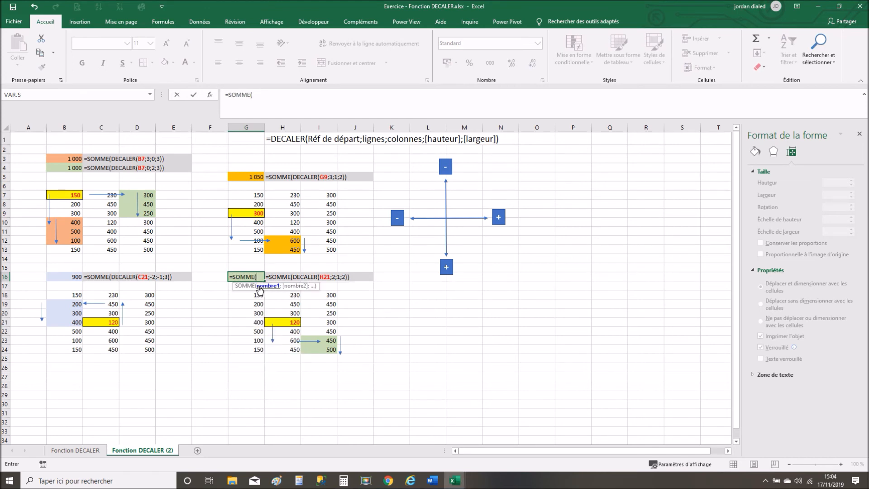
type("d")
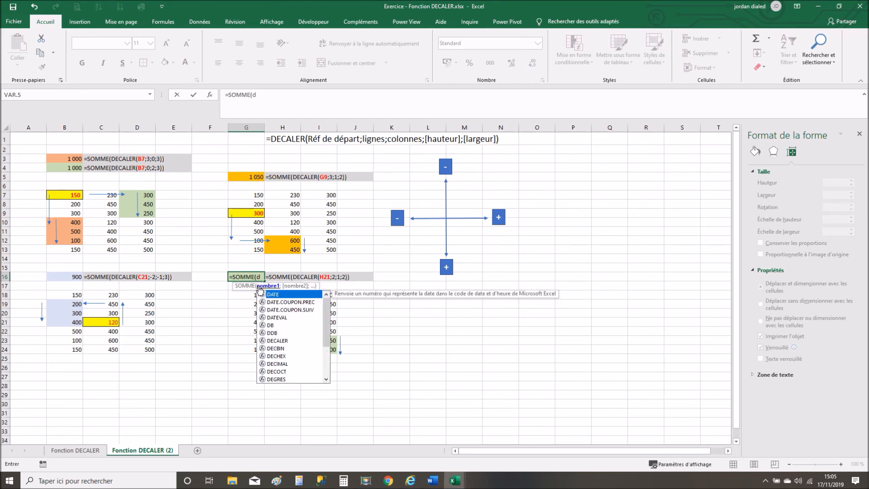
type("ec")
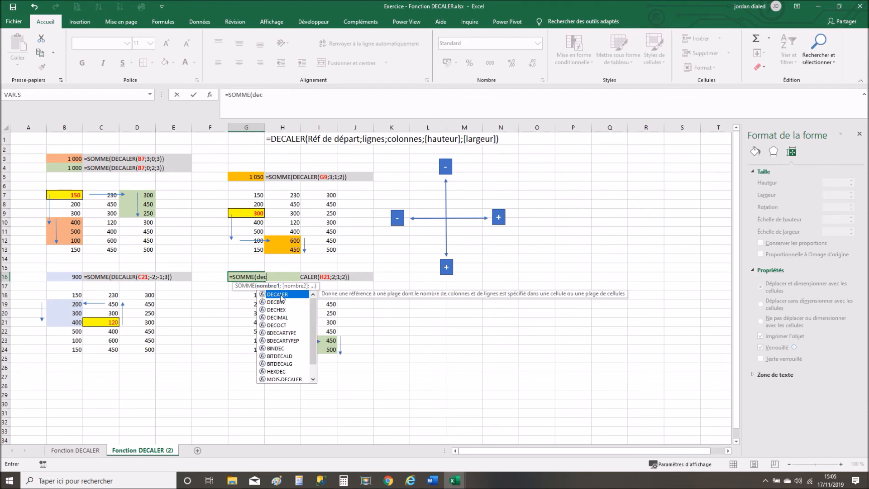
double_click(281, 295)
left_click(274, 323)
type(";")
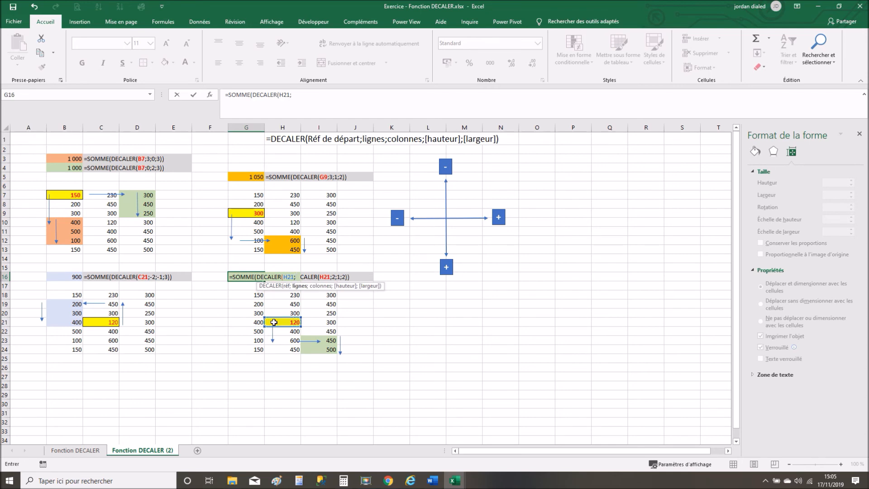
type("2;")
type("1;2))")
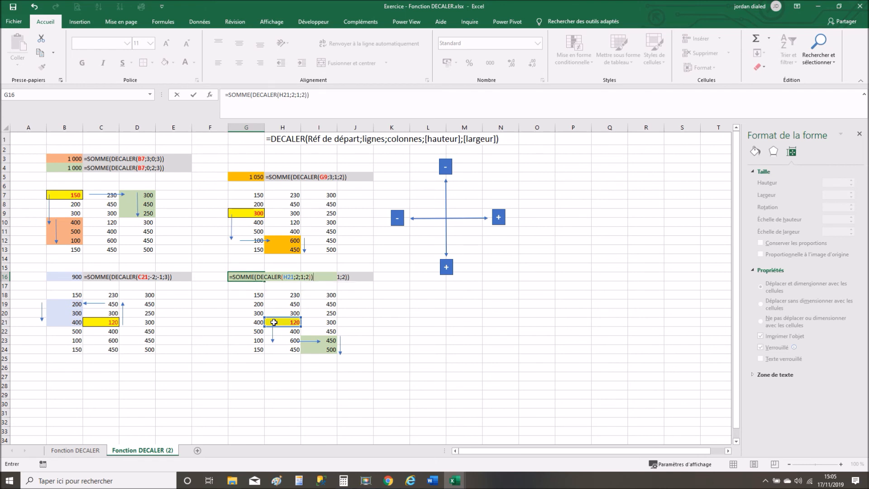
key("Return")
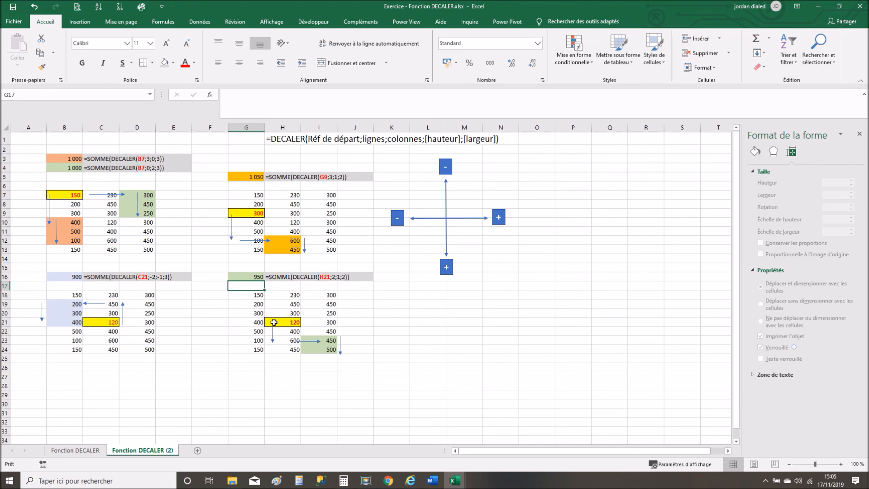